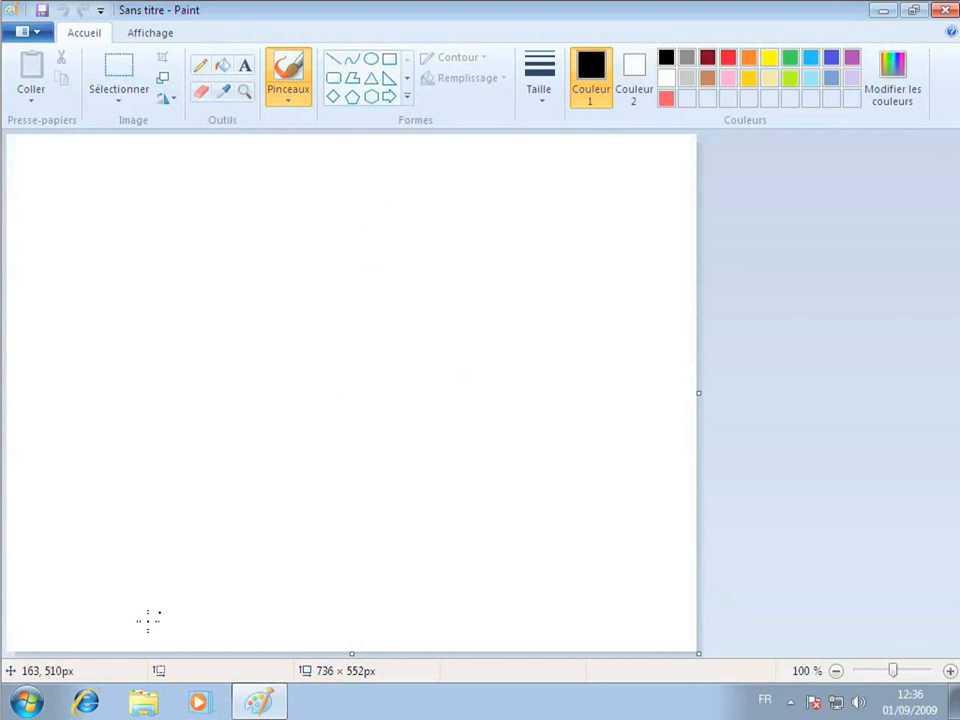
- Open the Désert picture from the Échantillons d'images folder of the Images library in Paint, and close the folder window
left_click(26, 701)
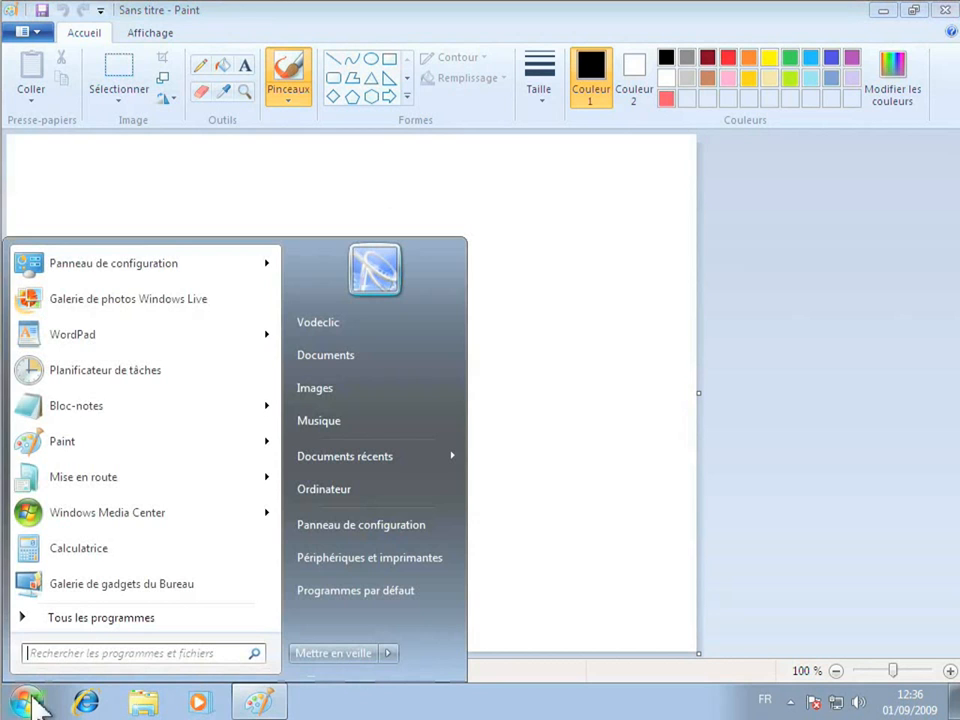
left_click(343, 396)
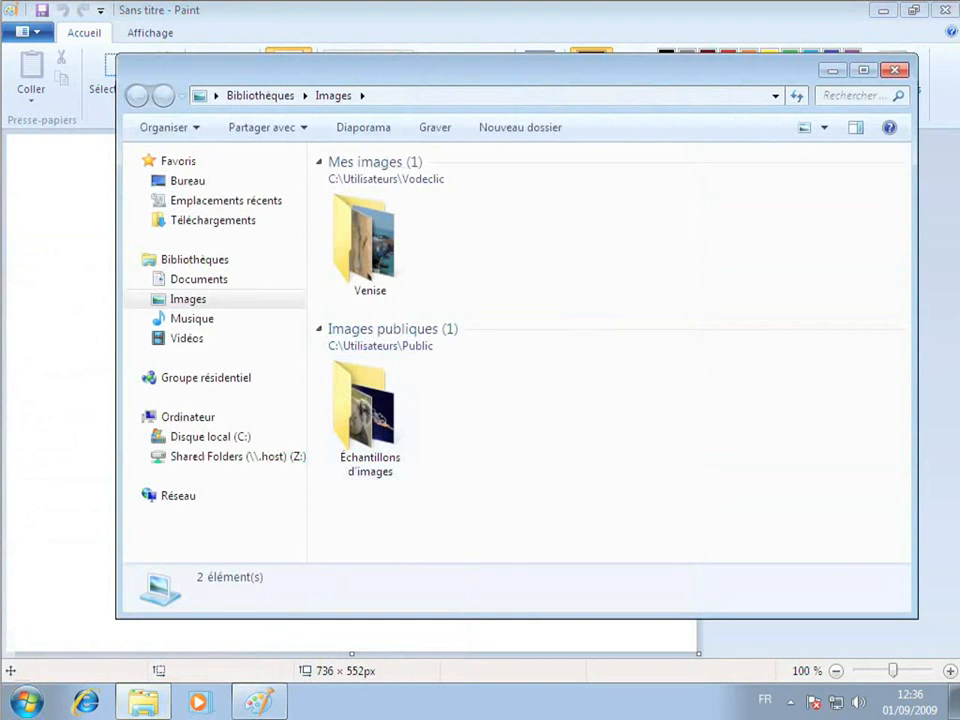
left_click(360, 396)
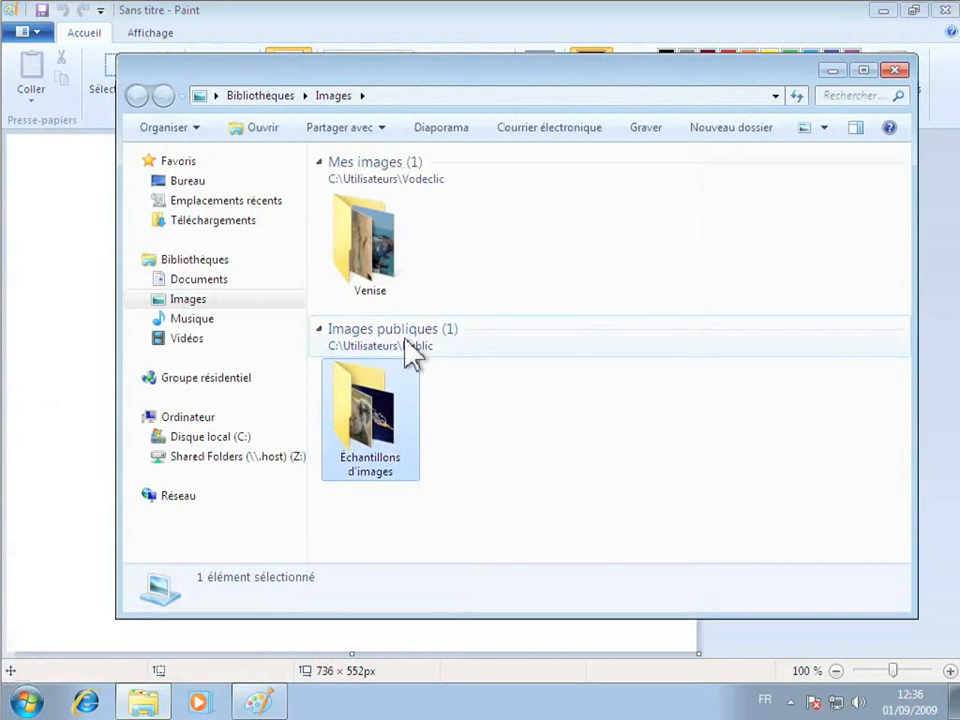
double_click(400, 405)
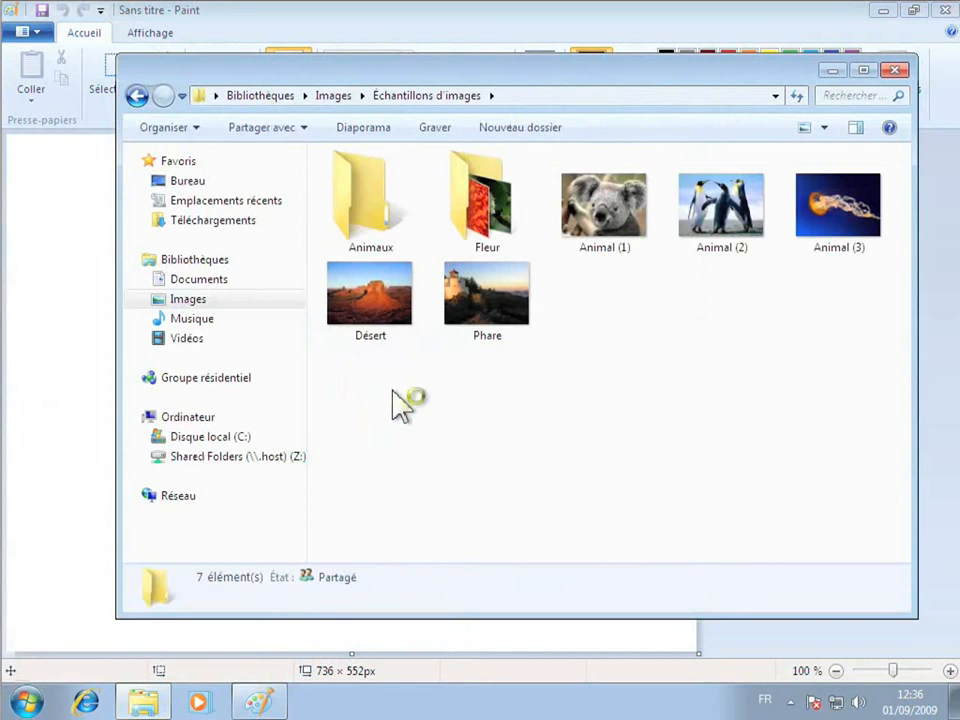
left_click(394, 302)
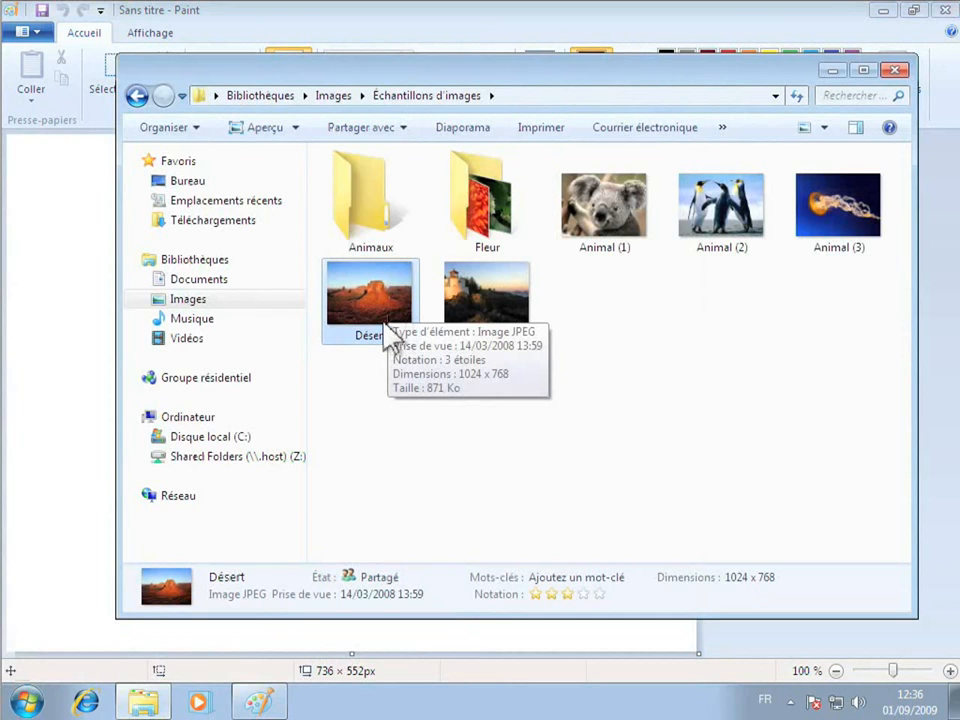
mouse_move(376, 297)
left_mouse_down()
mouse_move(321, 274)
mouse_move(81, 259)
mouse_move(60, 276)
mouse_move(57, 294)
left_mouse_up()
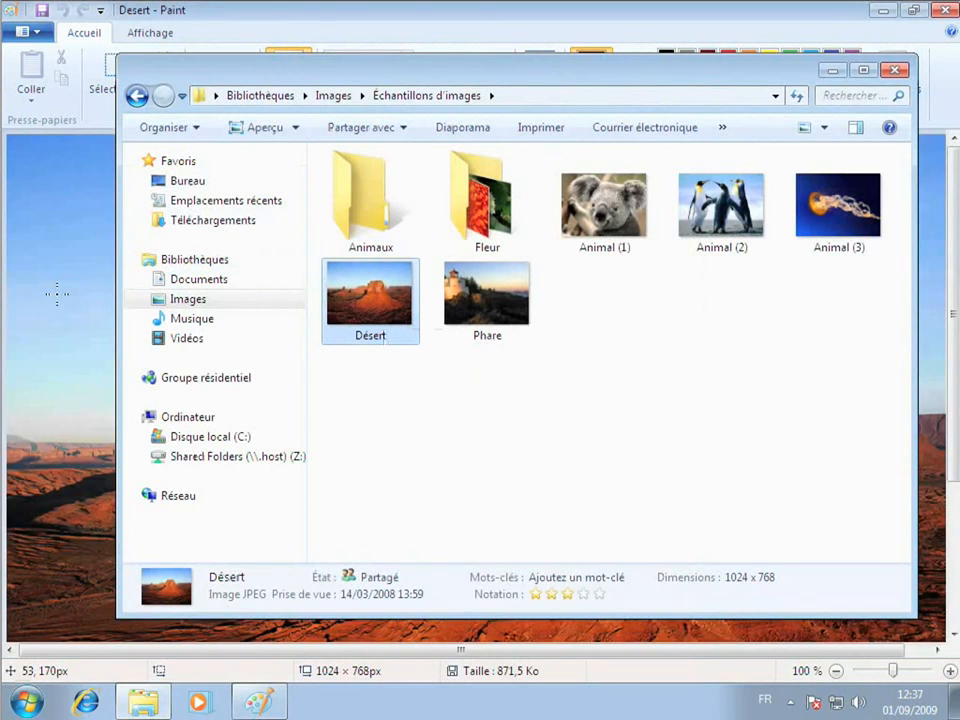
left_click(895, 71)
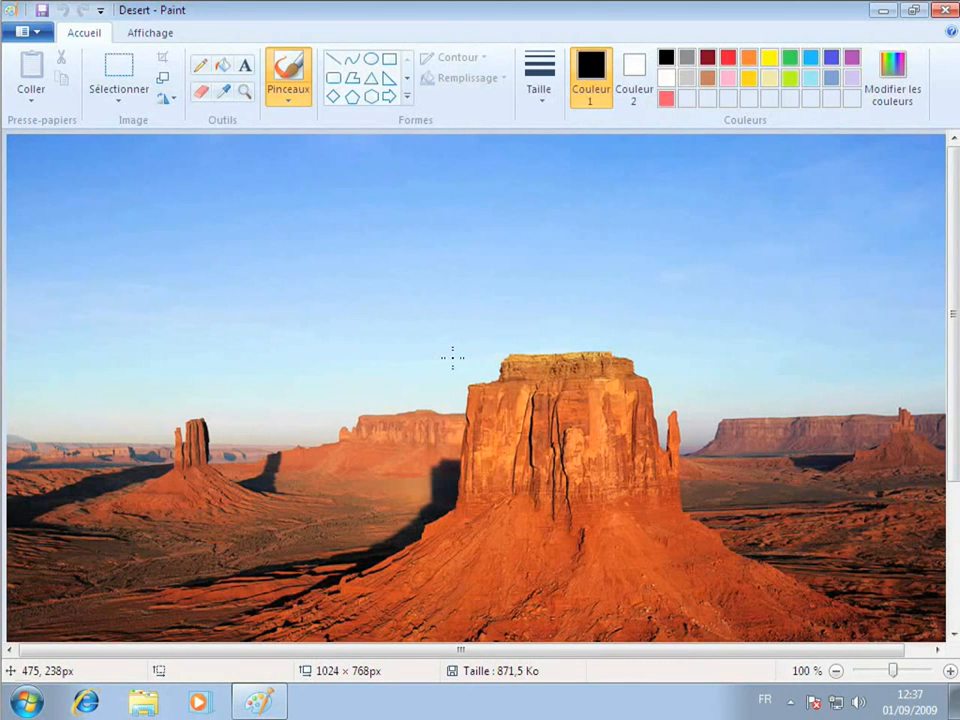
- Resize the picture to 50 percent horizontally and vertically, keeping its proportions
left_click(162, 79)
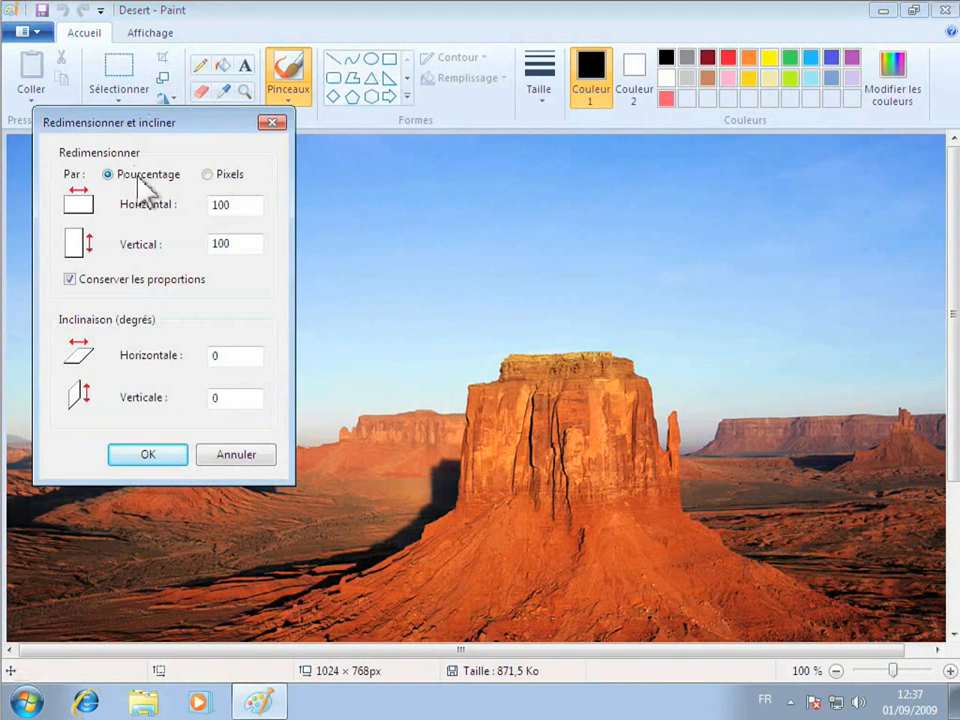
left_click(226, 178)
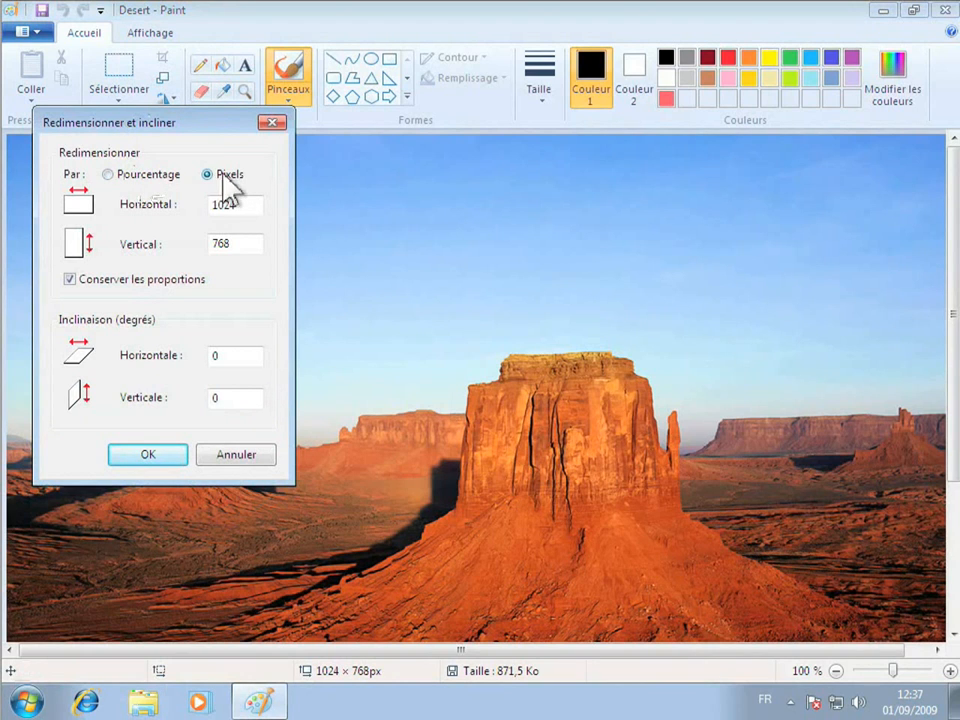
left_click(224, 205)
left_click(108, 174)
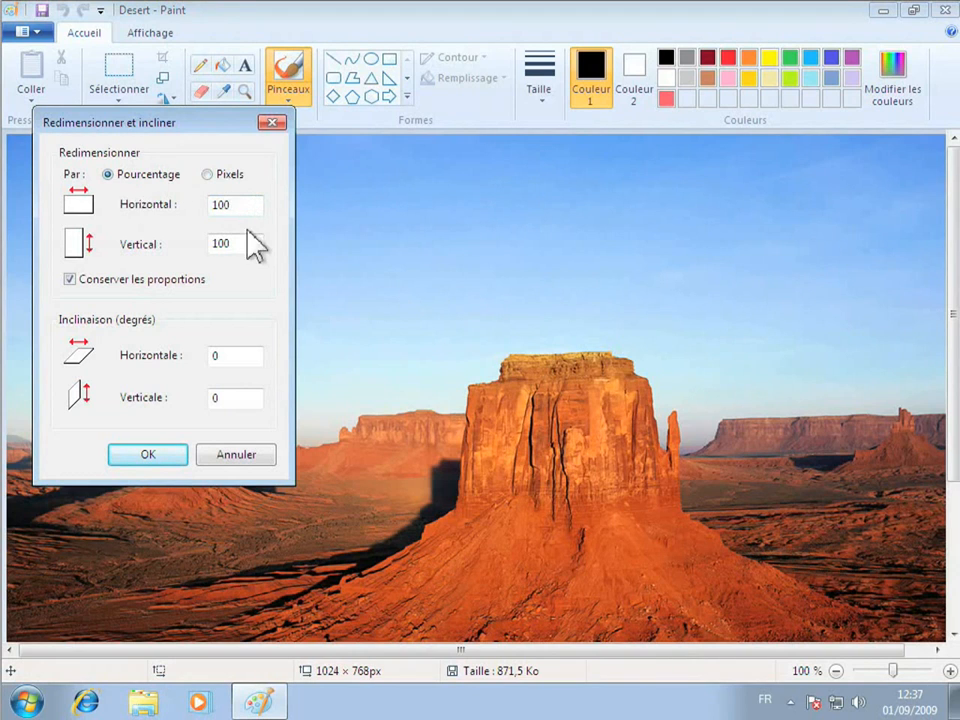
double_click(223, 205)
type("50")
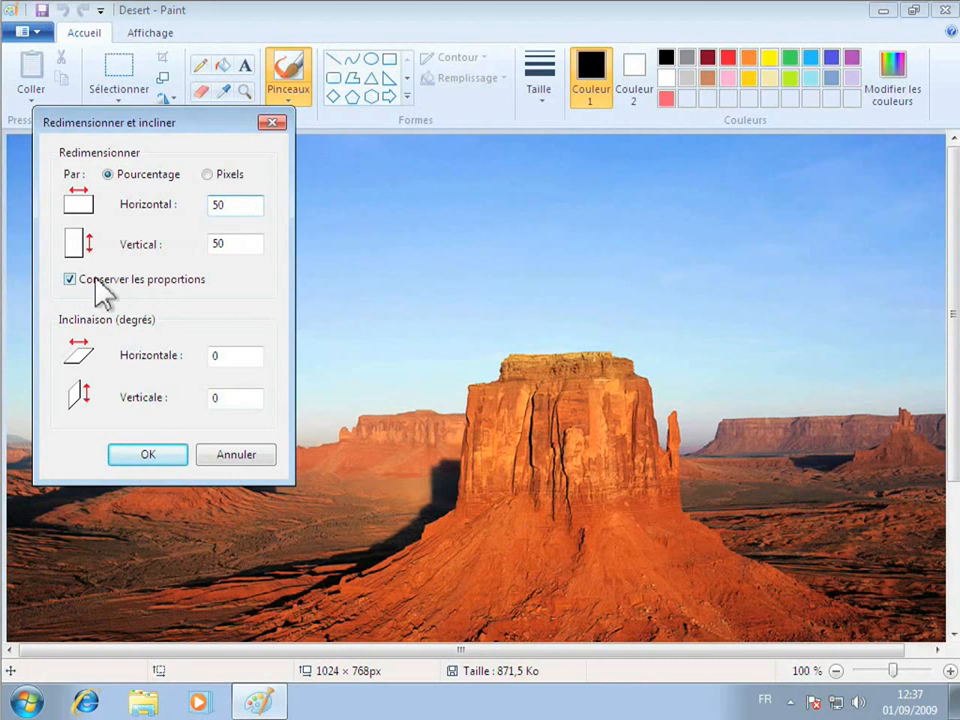
left_click(160, 455)
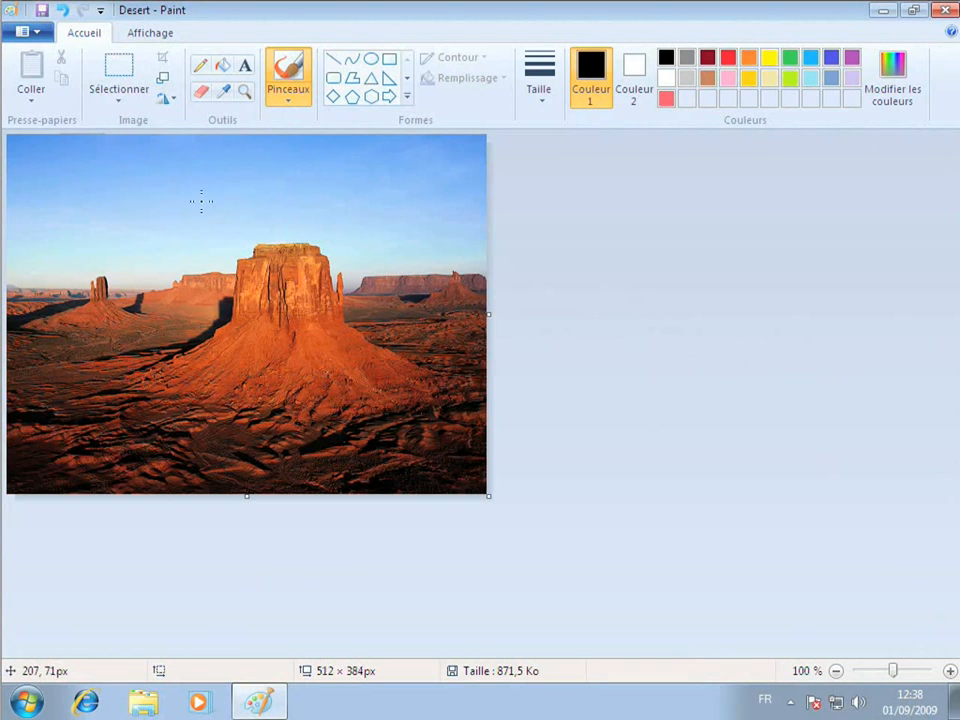
- Rotate the picture 90° to the right, and turn it back 90° to the left
left_click(173, 101)
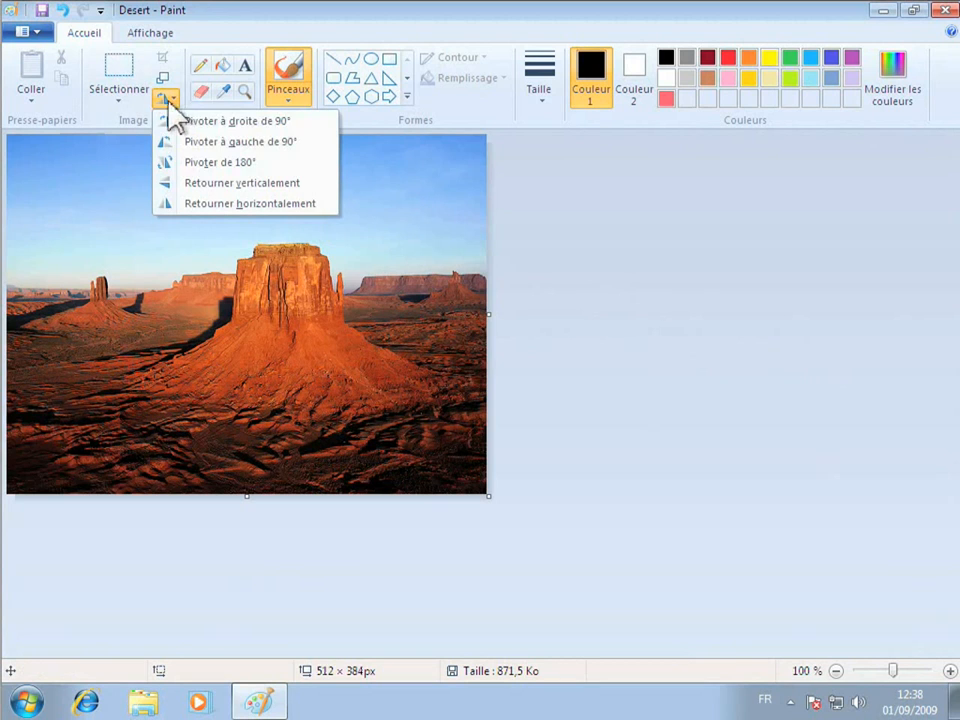
left_click(285, 121)
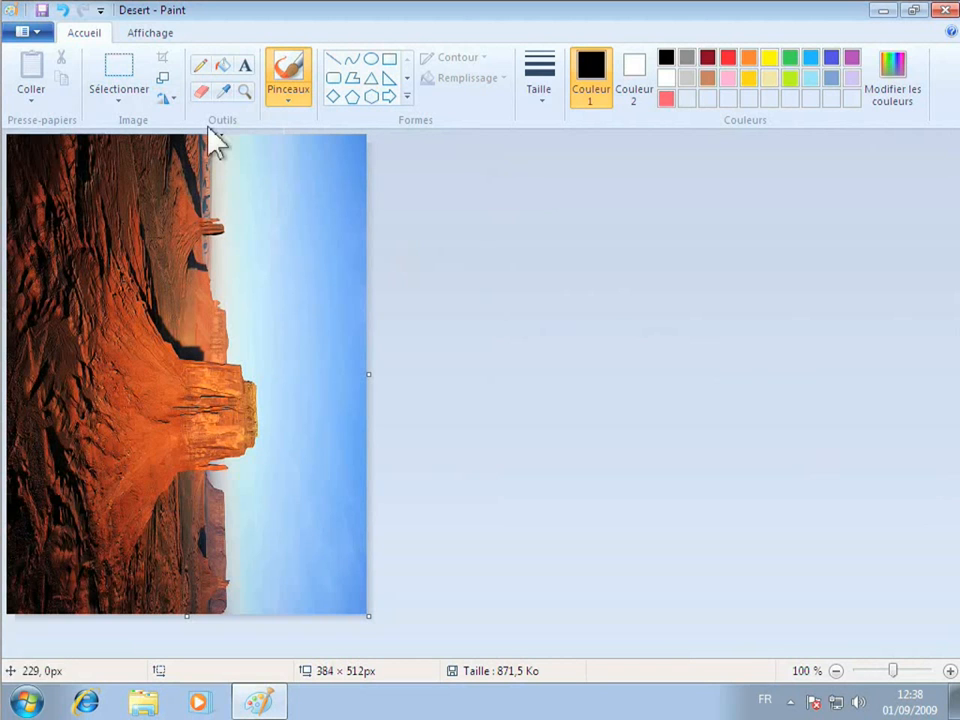
left_click(166, 98)
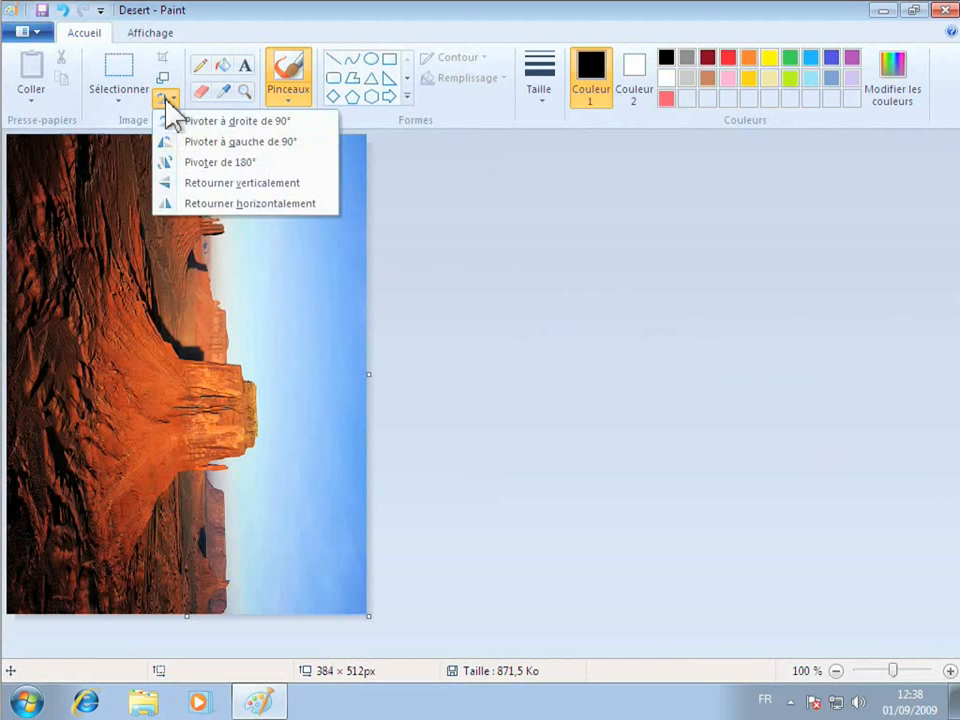
left_click(271, 142)
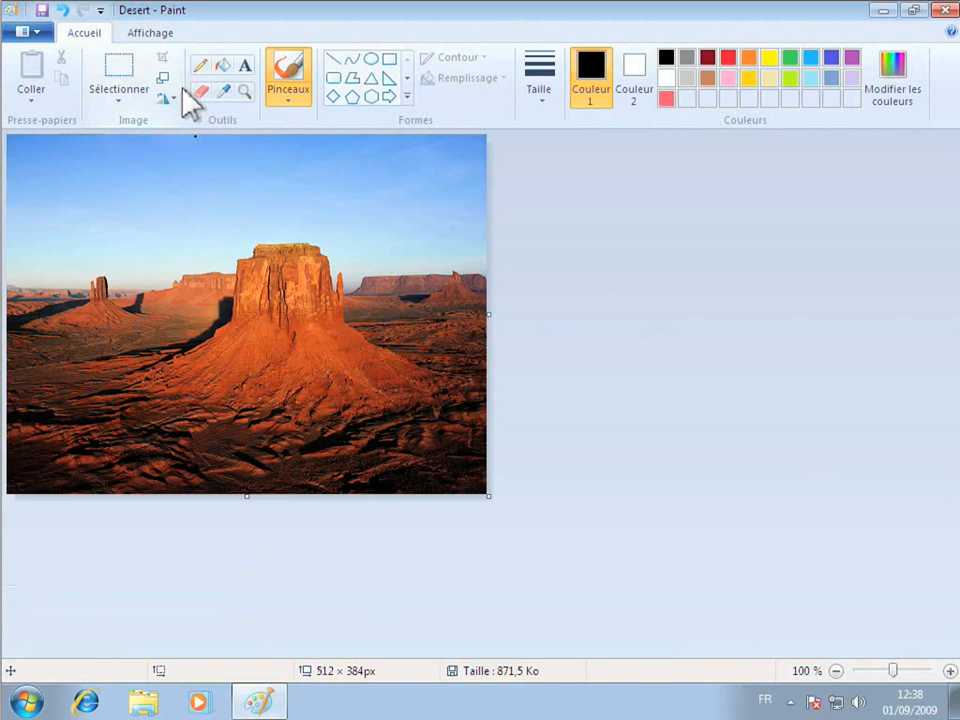
- Select the whole picture and crop it to that selection
left_click(122, 98)
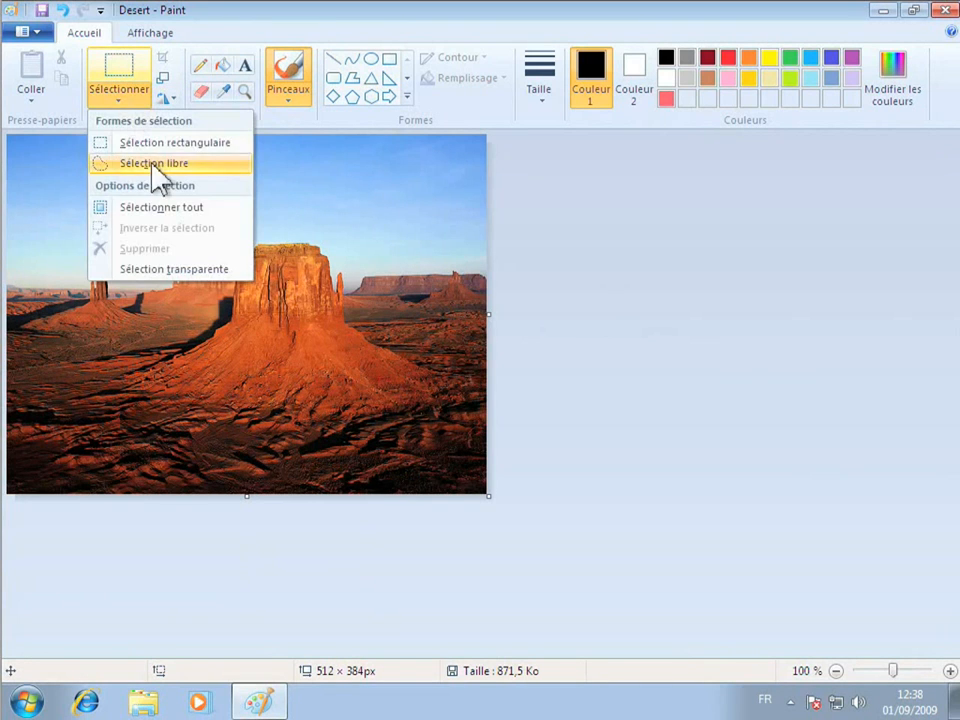
left_click(165, 207)
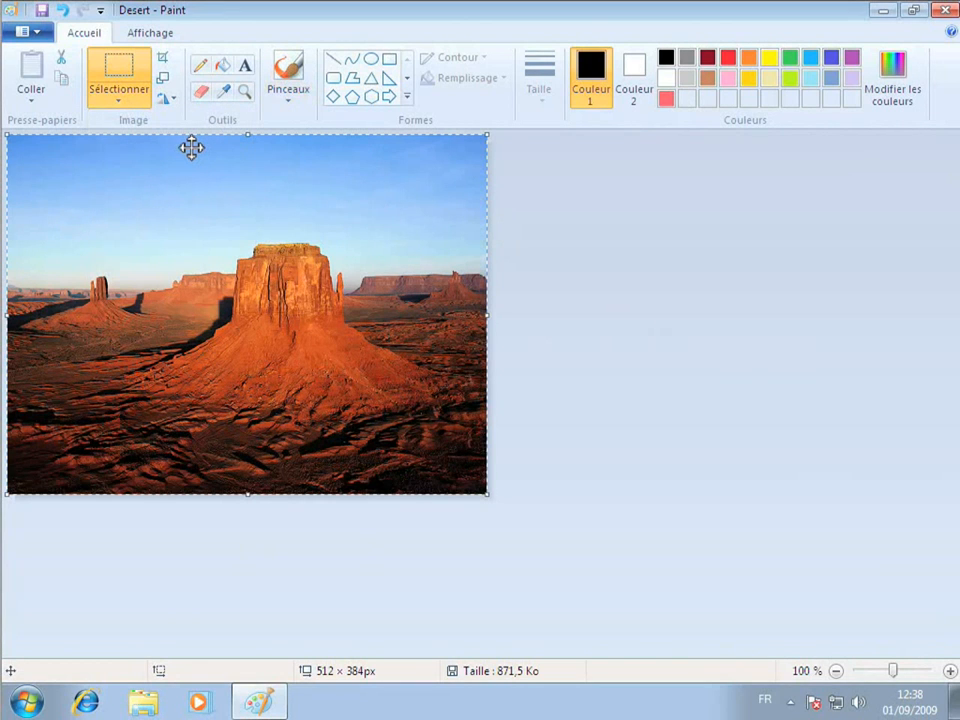
left_click(166, 58)
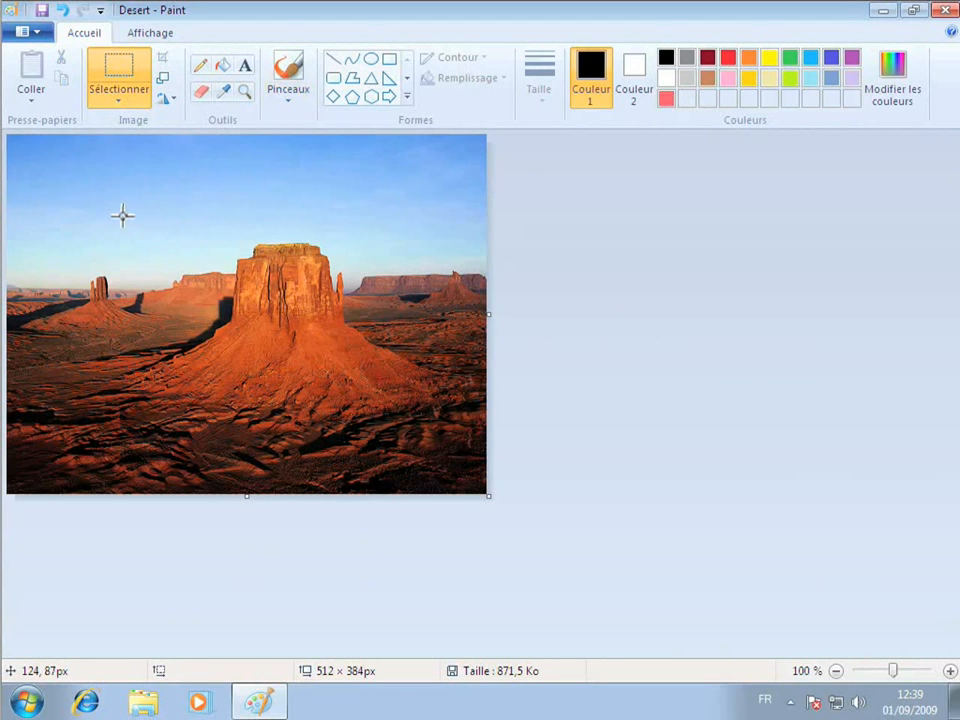
- Select a rectangle of about 345 × 241 px around the central butte, shift it up and to the left, and copy it
left_click_drag(123, 208, 446, 432)
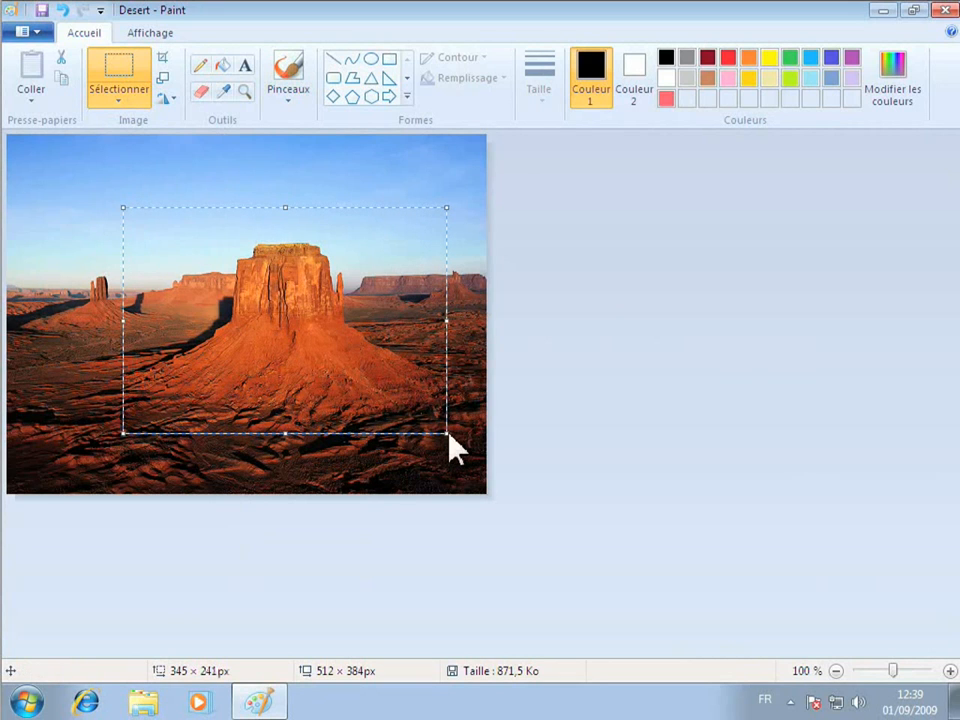
left_click_drag(286, 330, 248, 286)
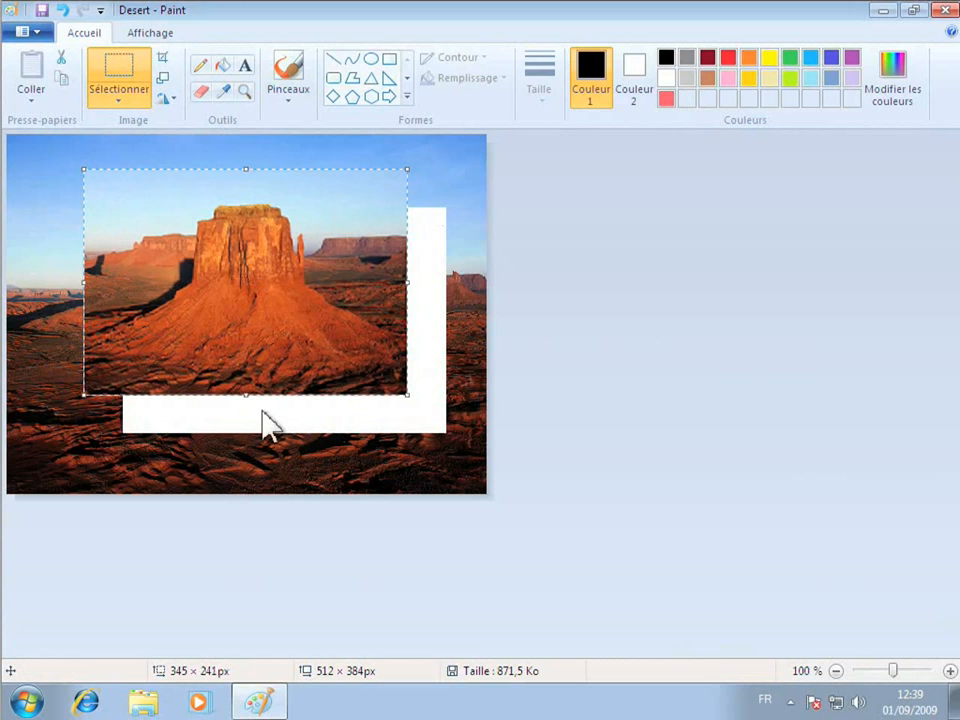
left_click_drag(244, 266, 250, 290)
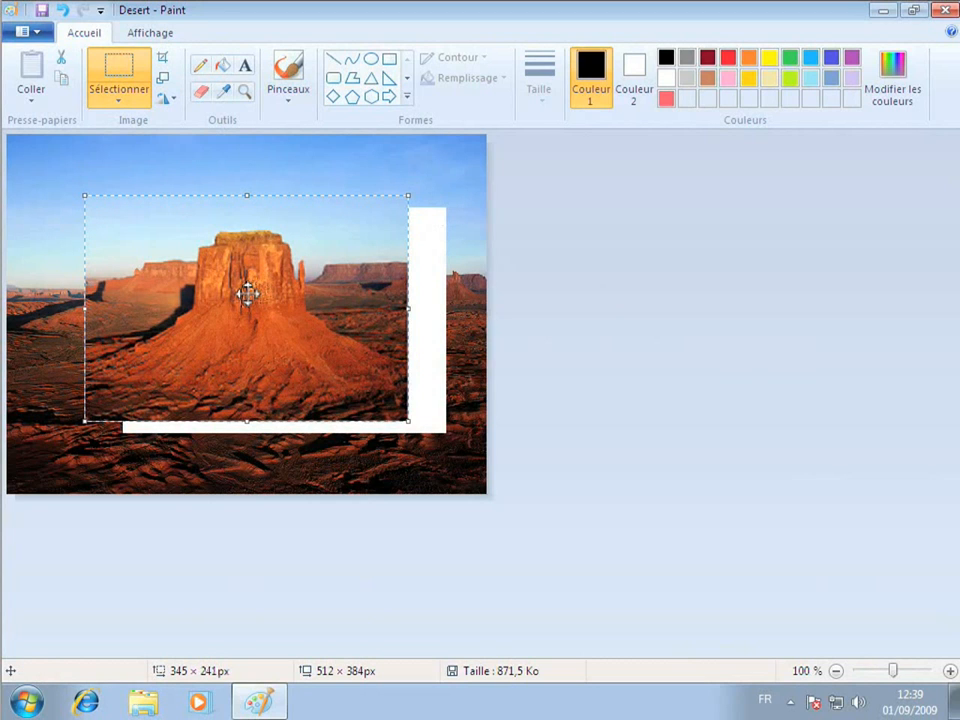
right_click(247, 291)
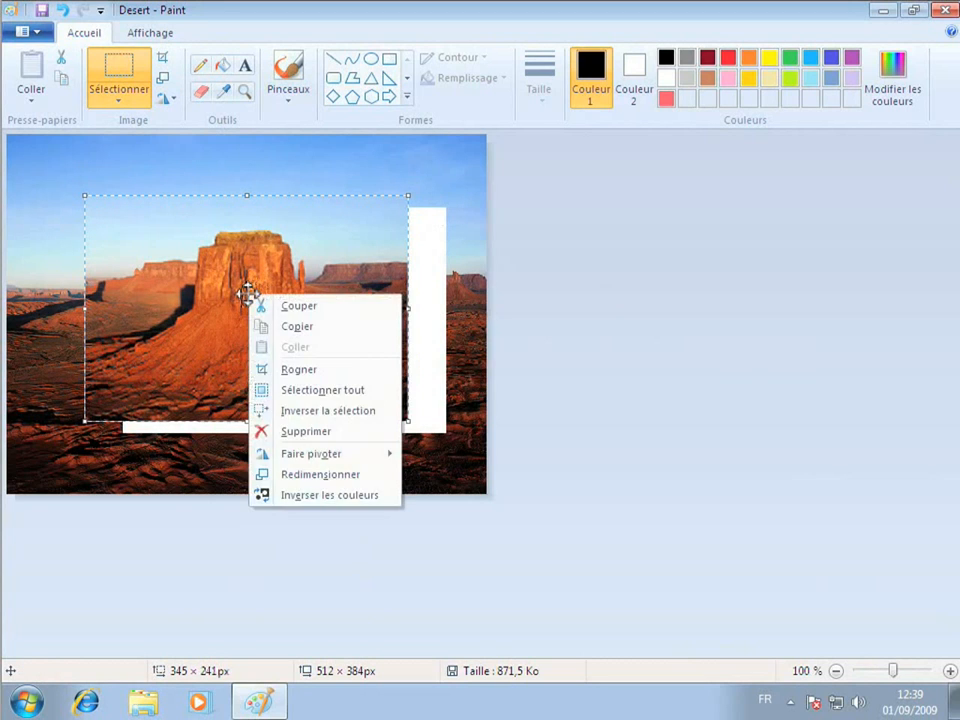
left_click(314, 328)
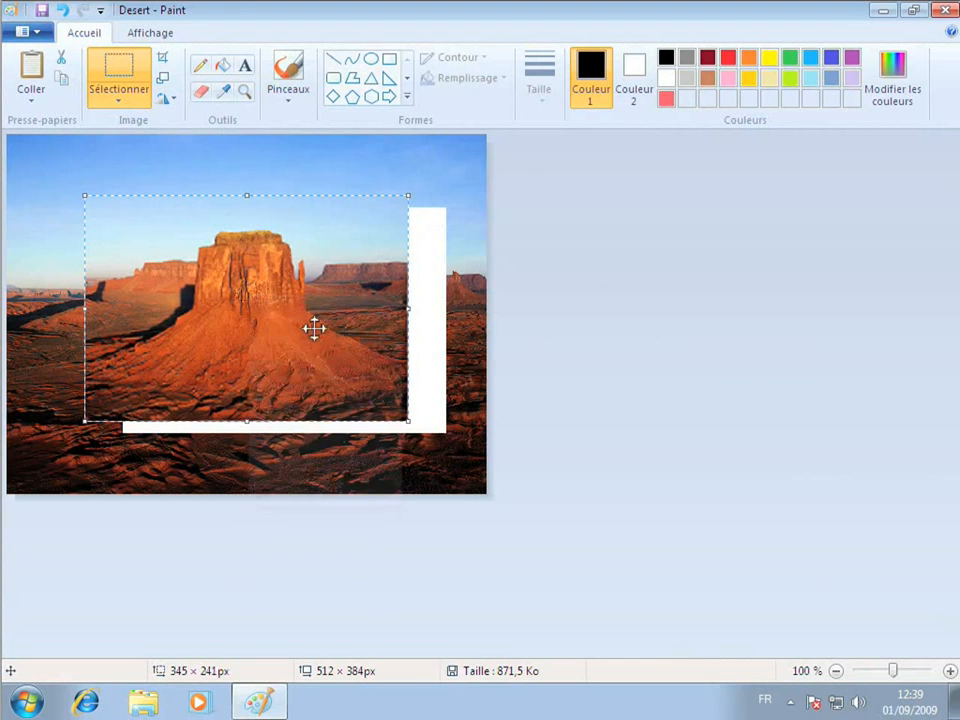
- Create a new image without saving the changes to Desert.jpg, and paste the copied butte area into it
left_click(28, 33)
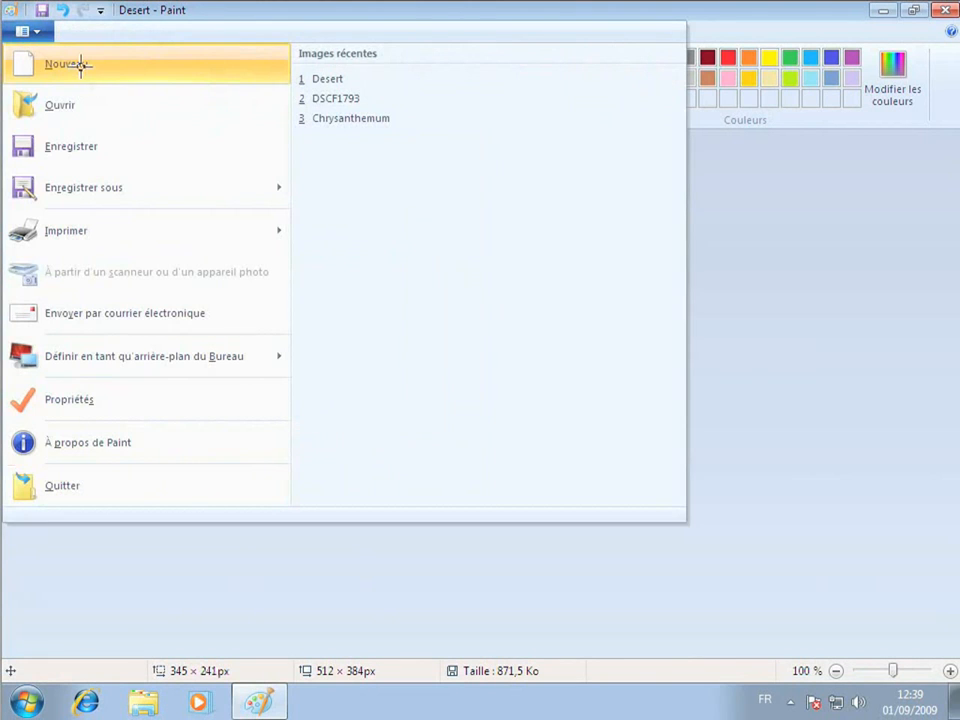
left_click(81, 64)
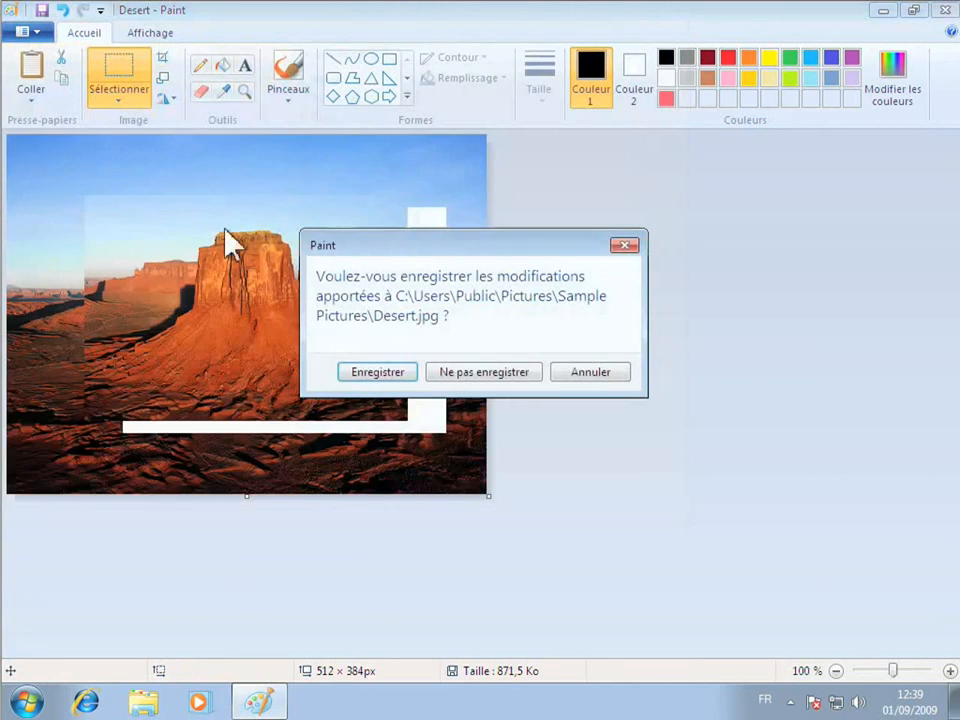
left_click(505, 378)
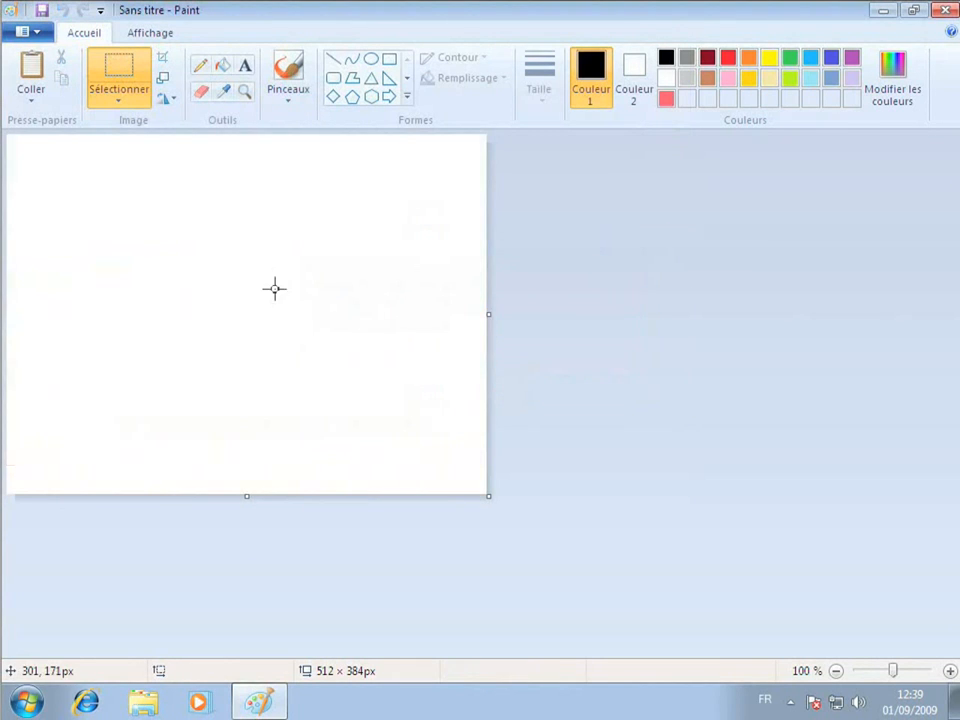
right_click(182, 247)
left_click(229, 298)
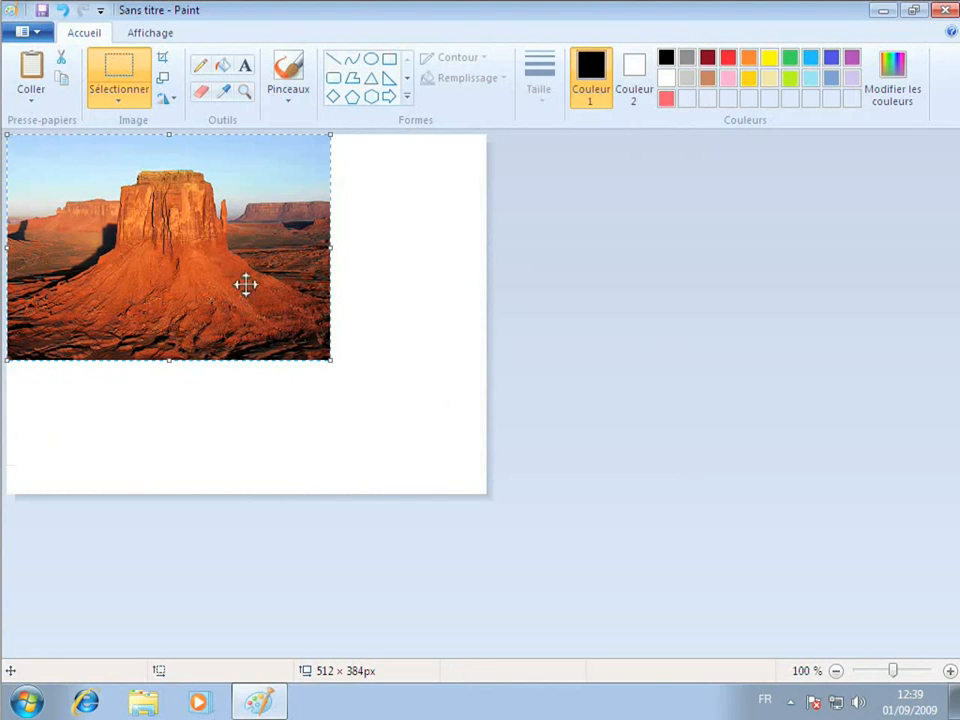
- Draw a black right triangle of about 58 × 61 px in the lower-left corner of the pasted picture
left_click(389, 77)
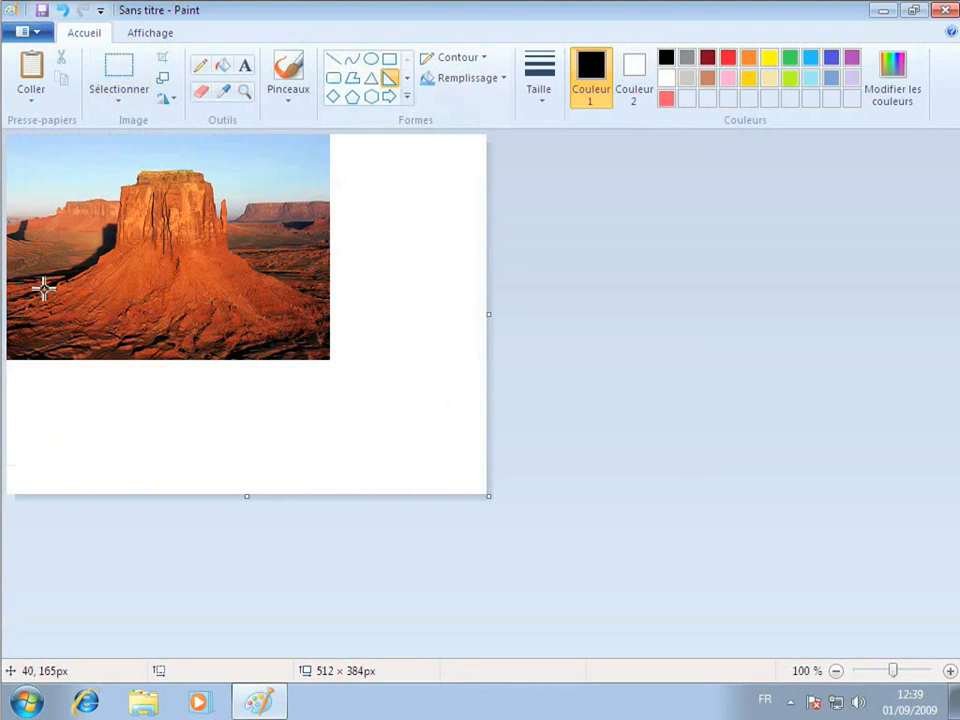
mouse_move(21, 290)
left_mouse_down()
mouse_move(45, 333)
mouse_move(73, 349)
left_mouse_up()
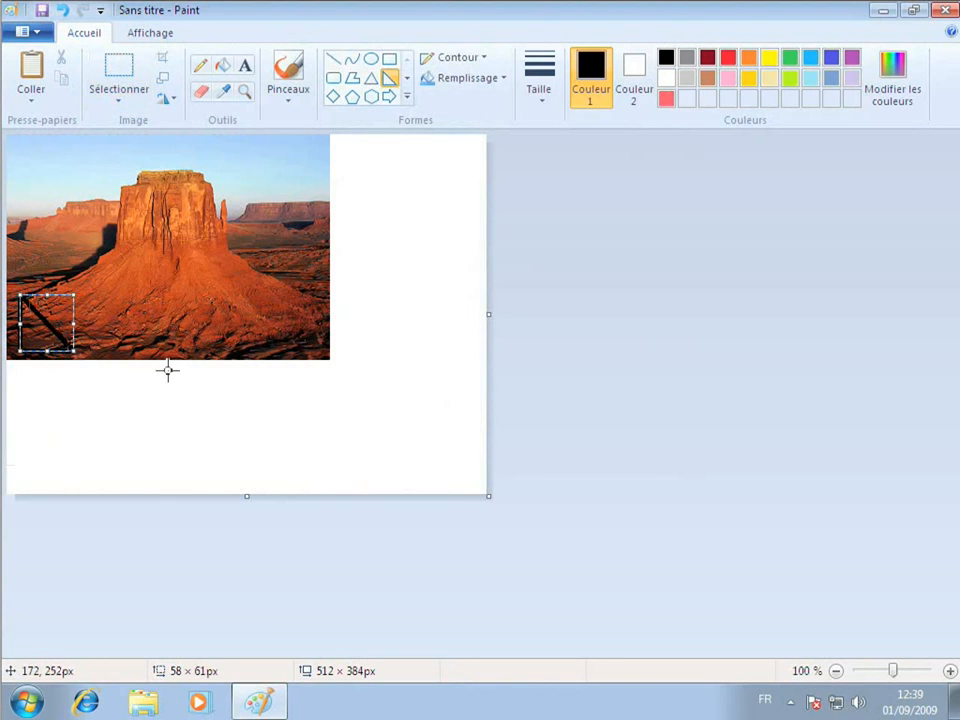